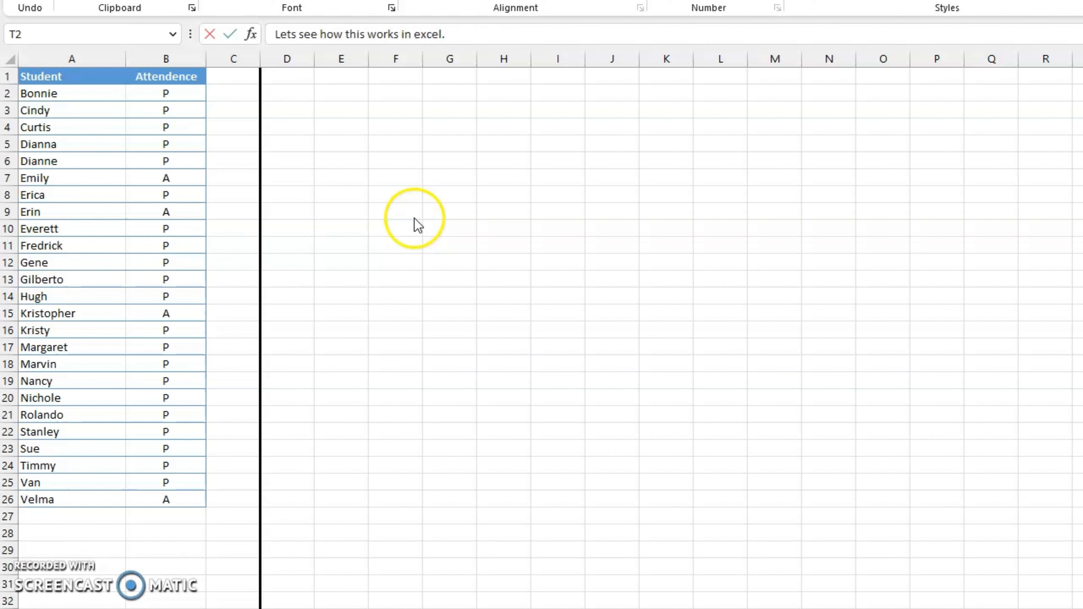
- Begin a VLOOKUP formula in F9 with the quoted name of the student in row 7 as the lookup value
{"action": "left_click", "coordinate": [407, 211]}
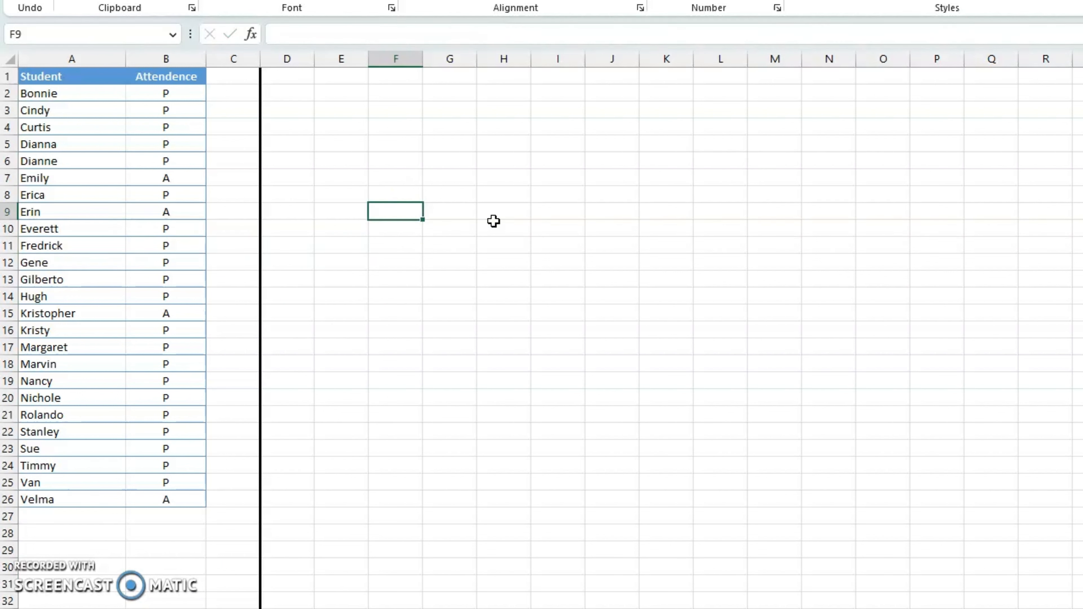
{"action": "type", "text": "=V"}
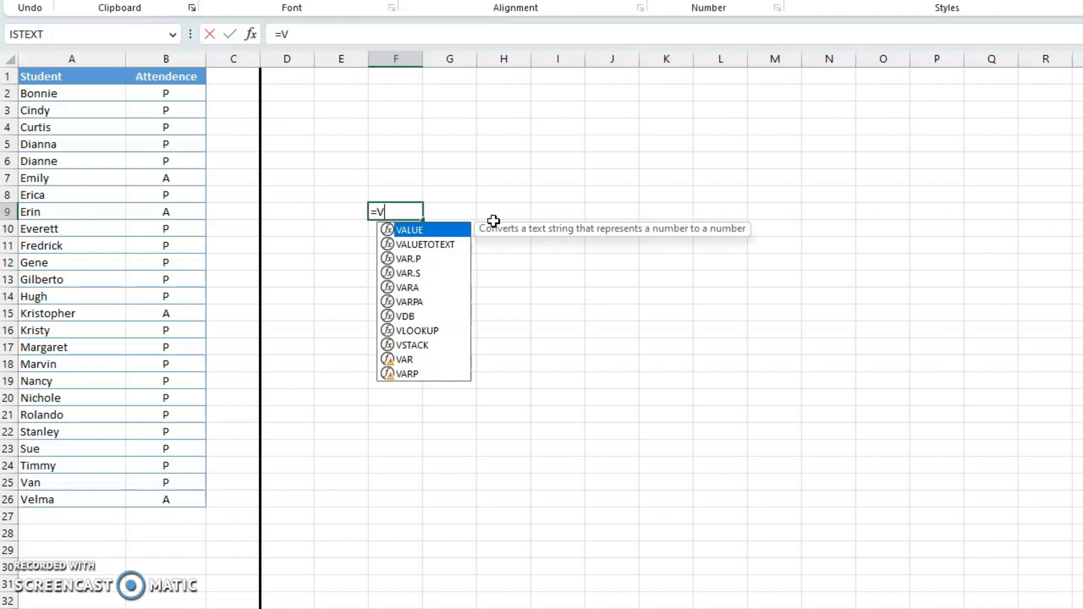
{"action": "type", "text": "L"}
{"action": "key", "text": "Tab"}
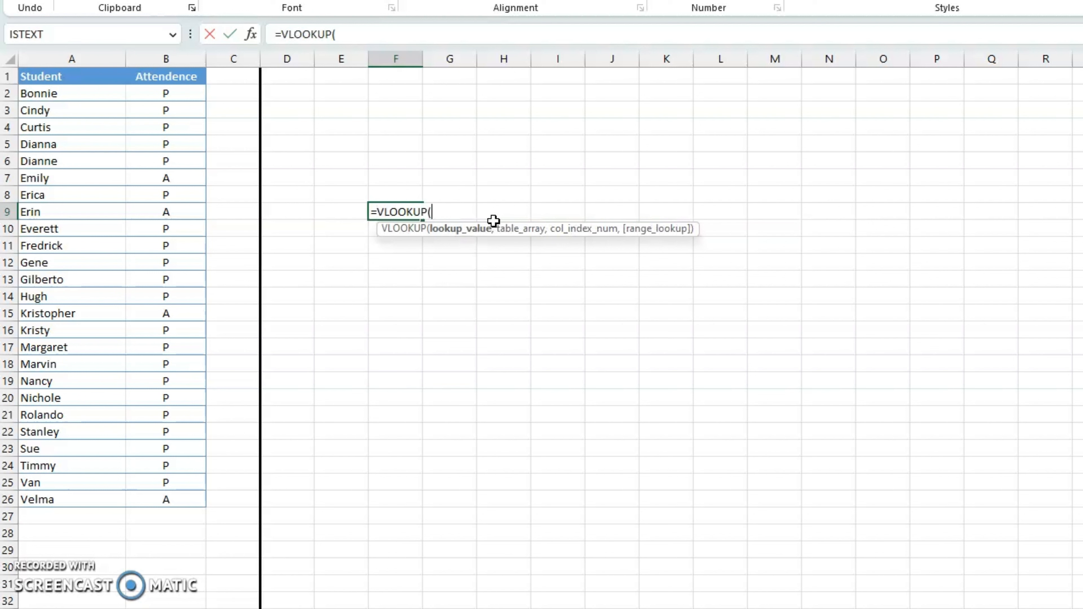
{"action": "left_click", "coordinate": [477, 239]}
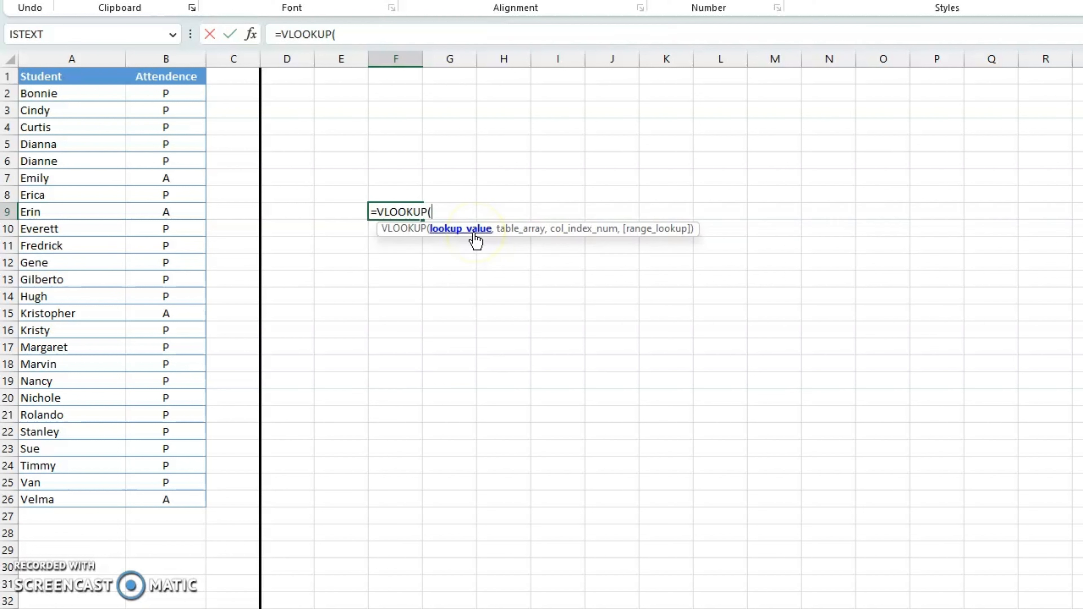
{"action": "type", "text": "\"Emily\","}
{"action": "left_click", "coordinate": [457, 242]}
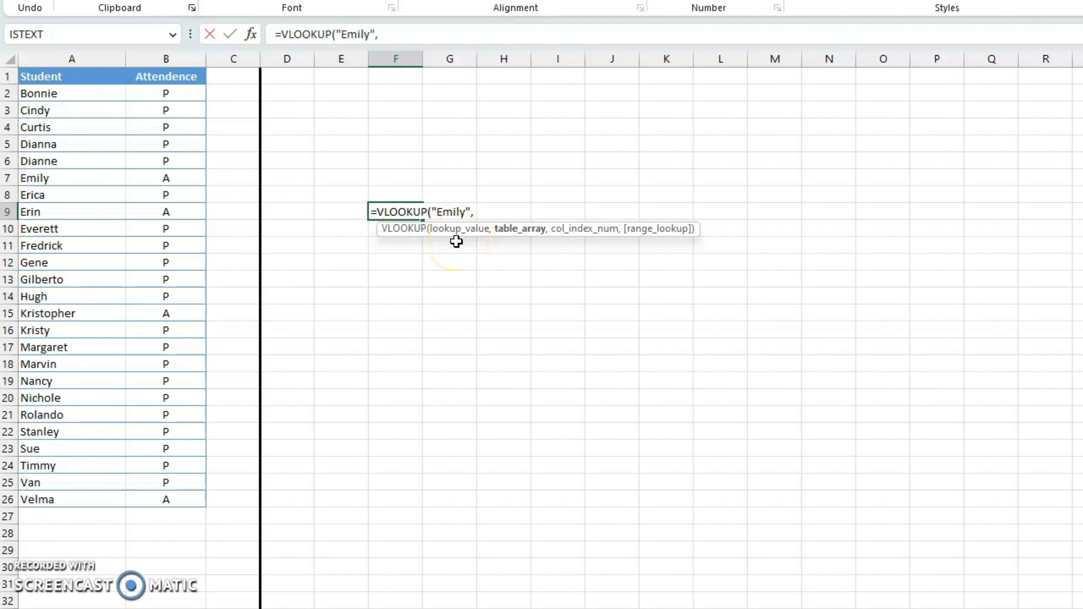
- Complete the VLOOKUP in F9 with table array A1:B26, column index 2 and 0 for an exact match
{"action": "left_click", "coordinate": [91, 78]}
{"action": "key", "text": "ctrl+shift+Right"}
{"action": "key", "text": "ctrl+shift+Down"}
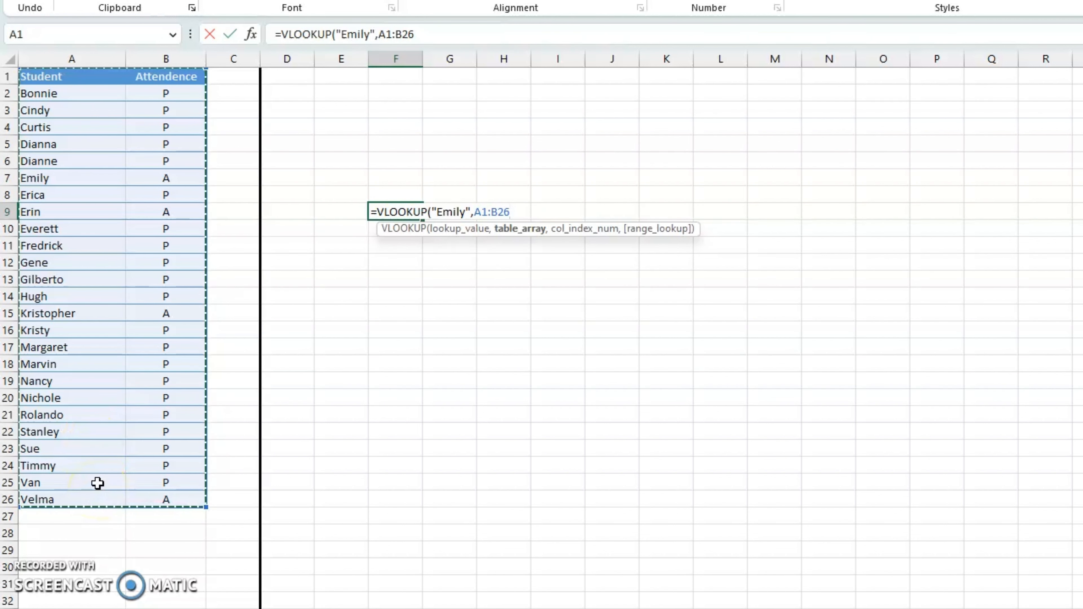
{"action": "type", "text": ","}
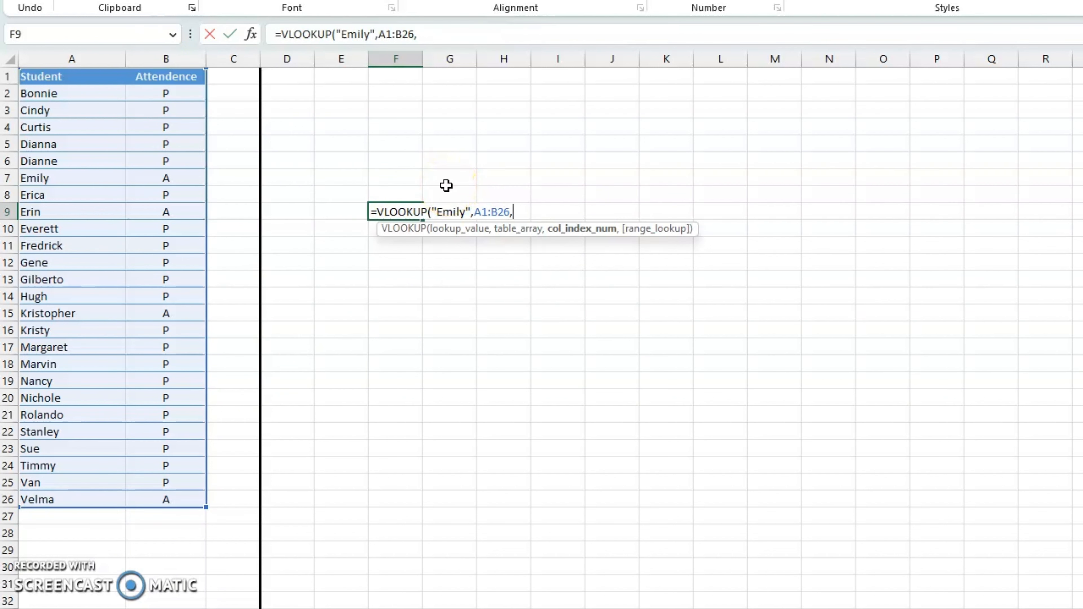
{"action": "type", "text": "2,"}
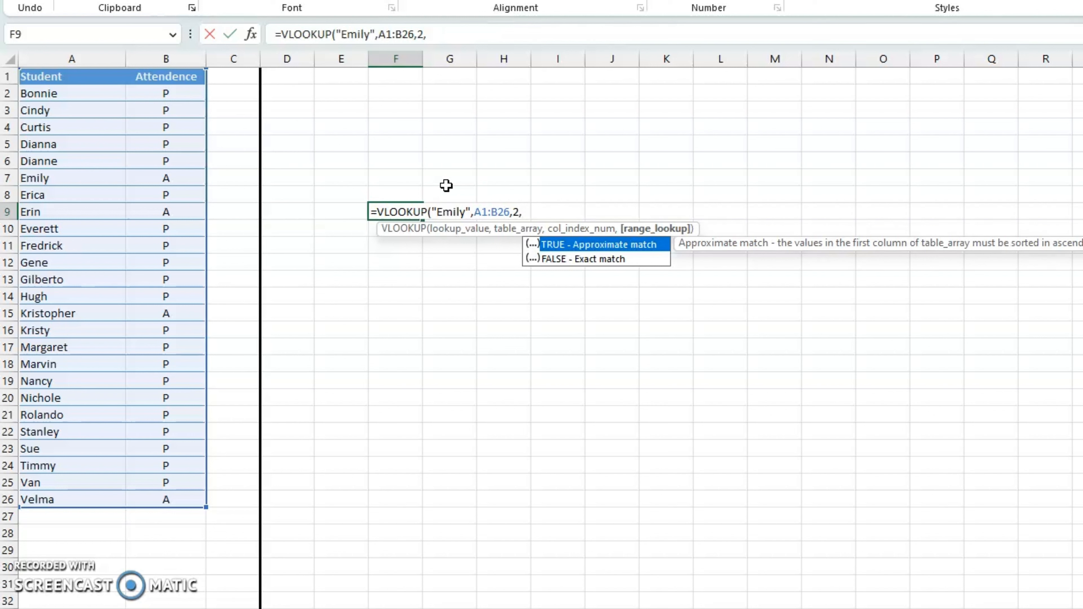
{"action": "type", "text": "0)"}
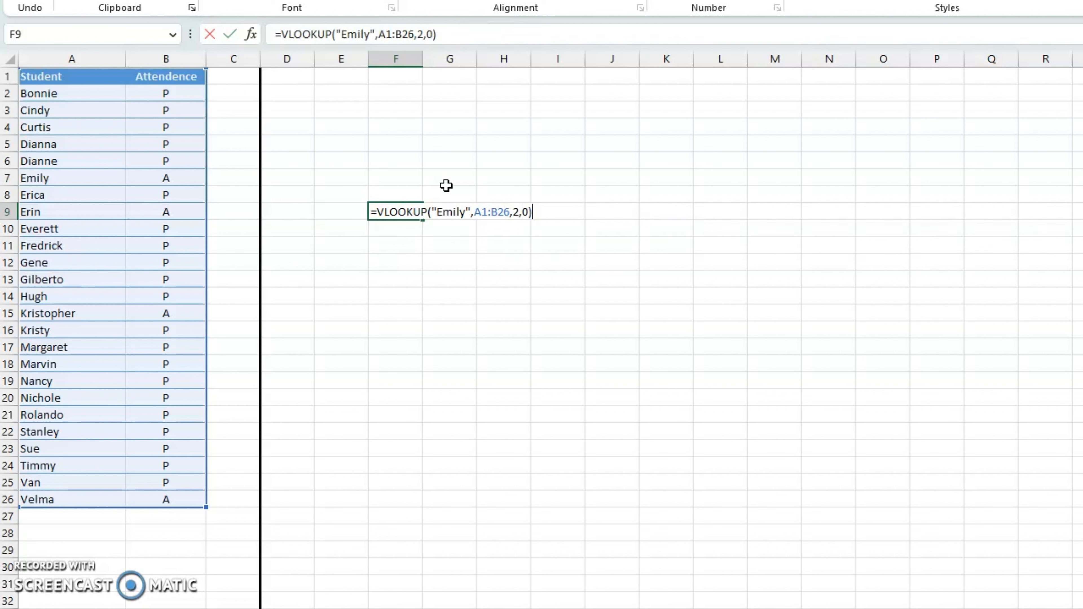
{"action": "key", "text": "Return"}
- Replace the quoted lookup name in F9's formula with the name of the student in row 14
{"action": "left_click", "coordinate": [405, 207]}
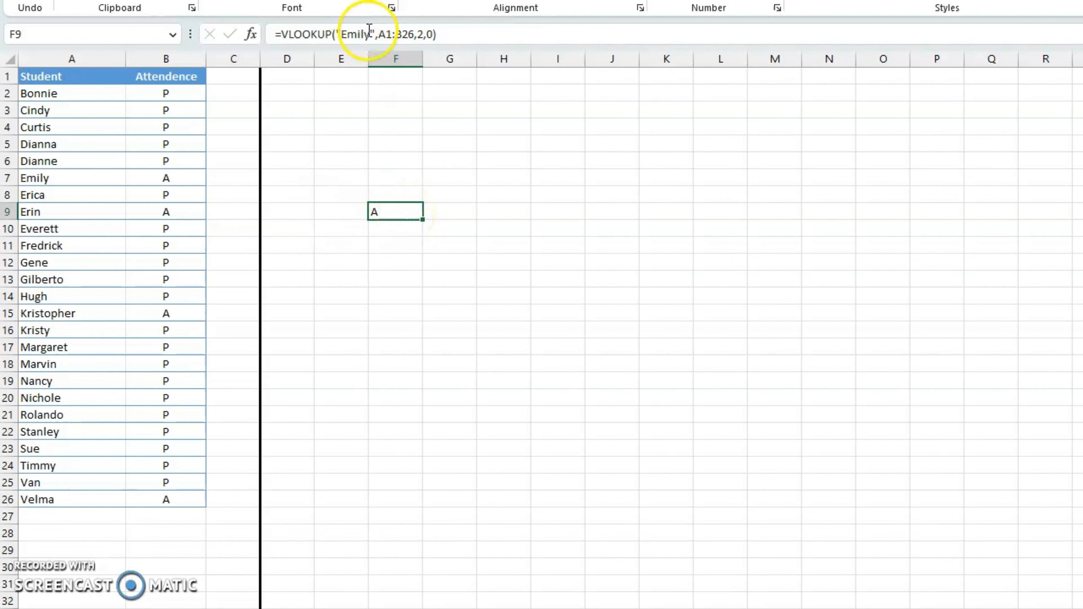
{"action": "left_click_drag", "start_coordinate": [374, 33], "coordinate": [340, 33]}
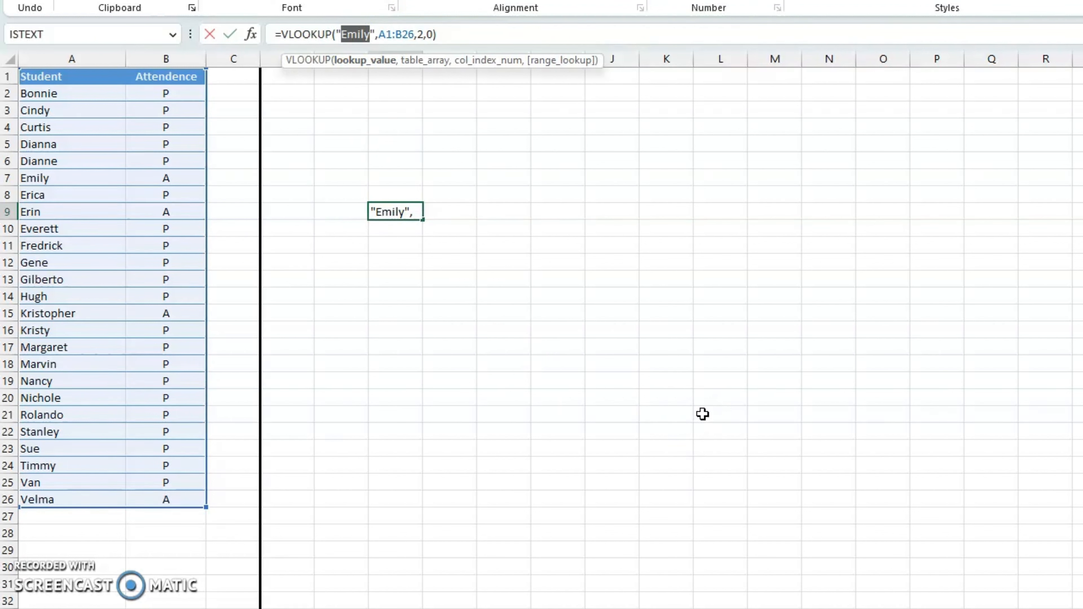
{"action": "type", "text": "Hugh"}
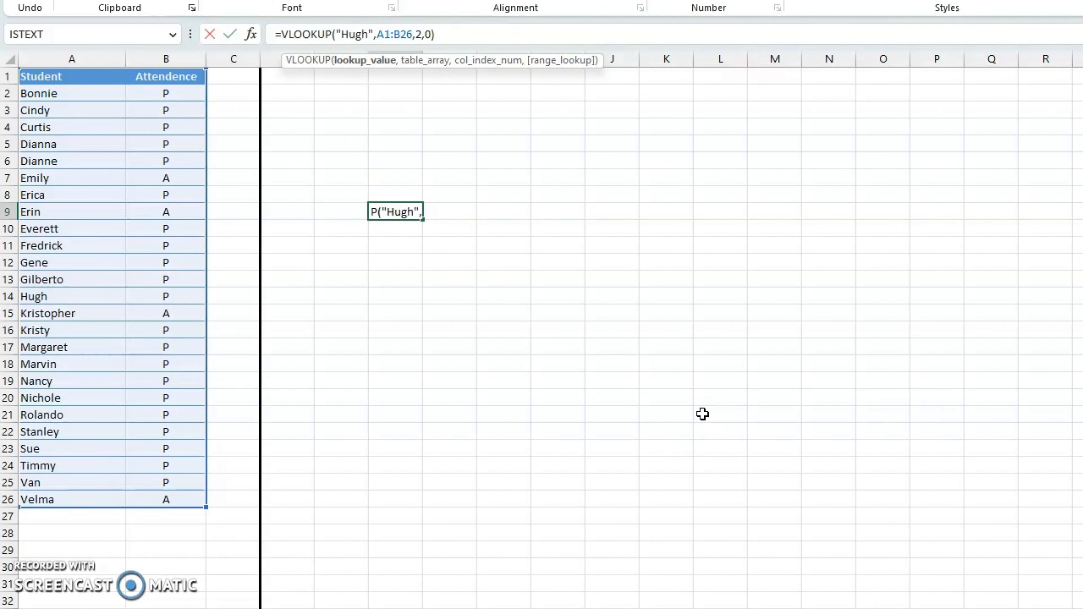
{"action": "key", "text": "Return"}
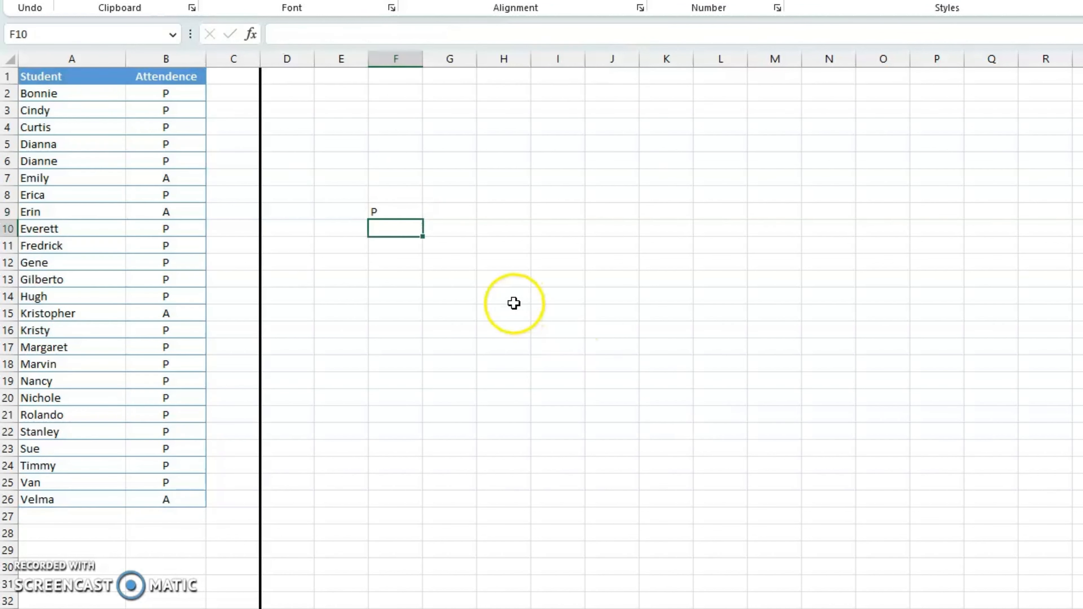
{"action": "left_click", "coordinate": [381, 212]}
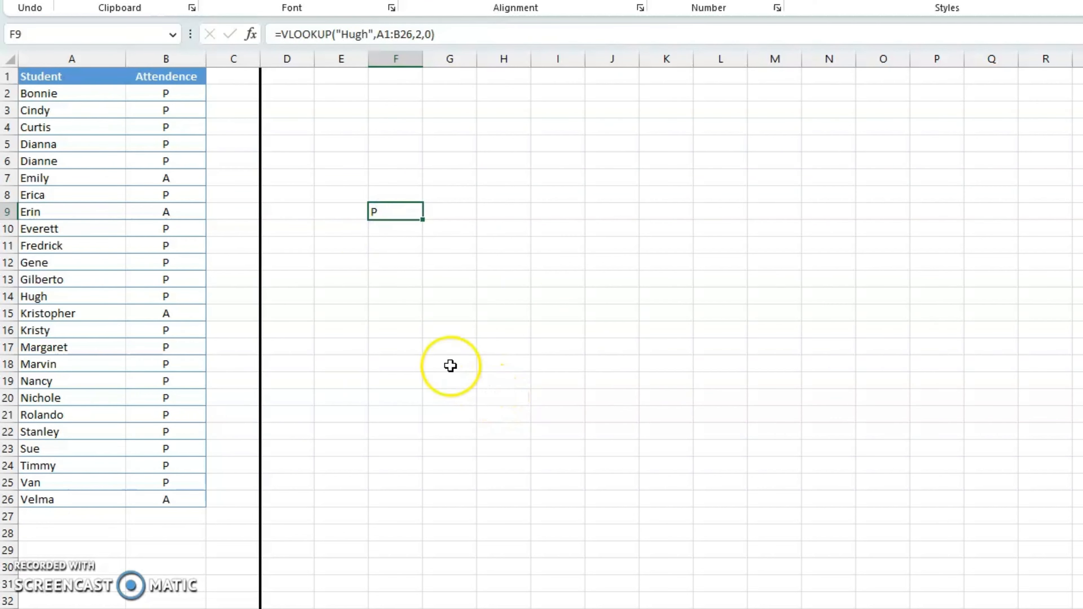
{"action": "left_click", "coordinate": [333, 210]}
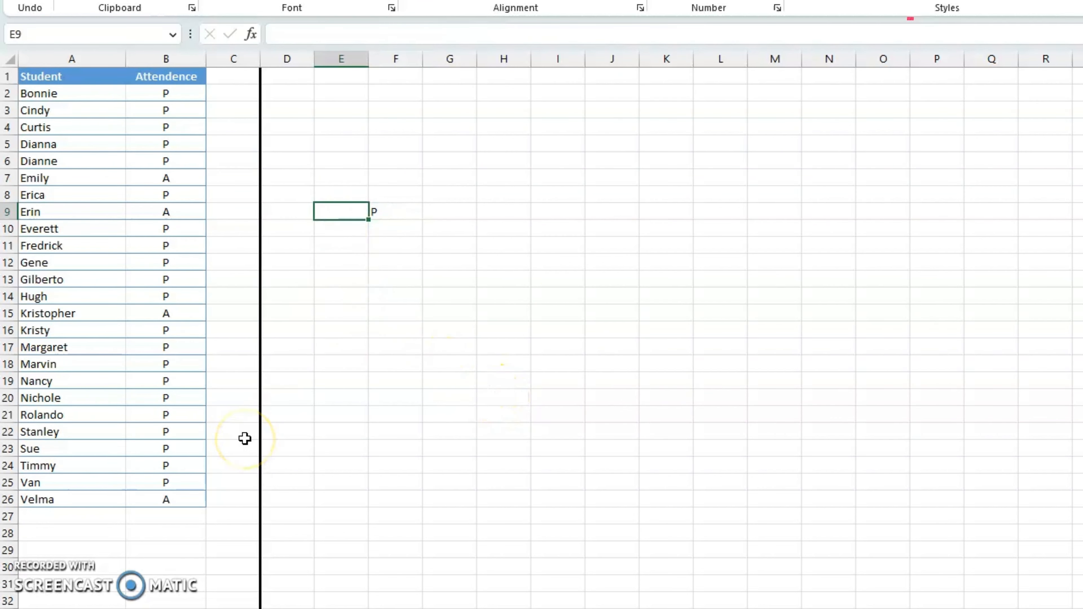
{"action": "left_click", "coordinate": [394, 215]}
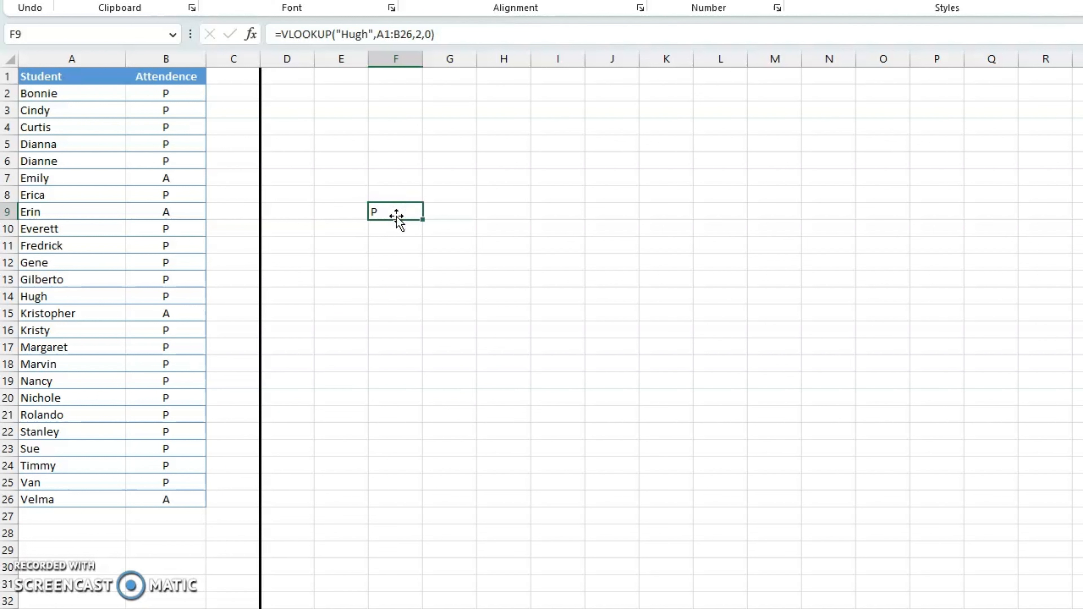
{"action": "left_click_drag", "start_coordinate": [372, 34], "coordinate": [336, 34]}
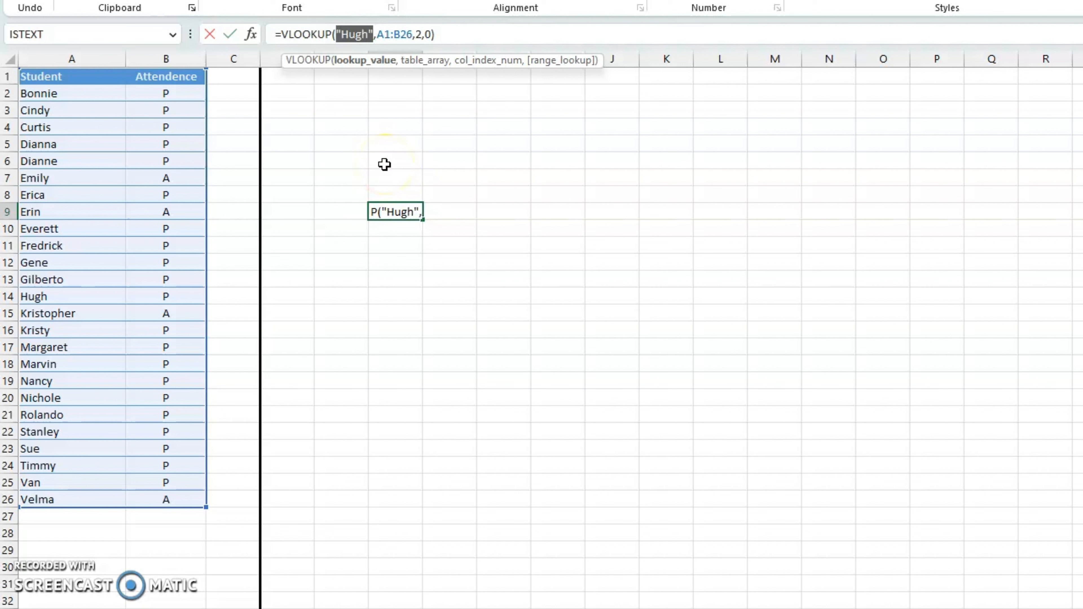
{"action": "key", "text": "Return"}
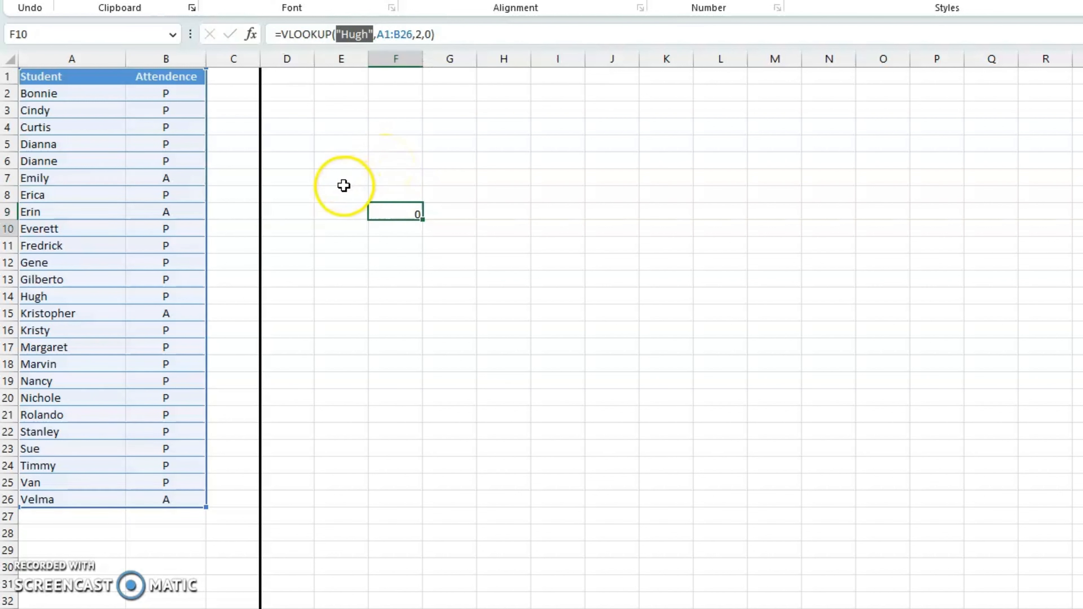
- Enter the name of the student in row 14 into cell E9
{"action": "left_click", "coordinate": [339, 208]}
{"action": "type", "text": "H"}
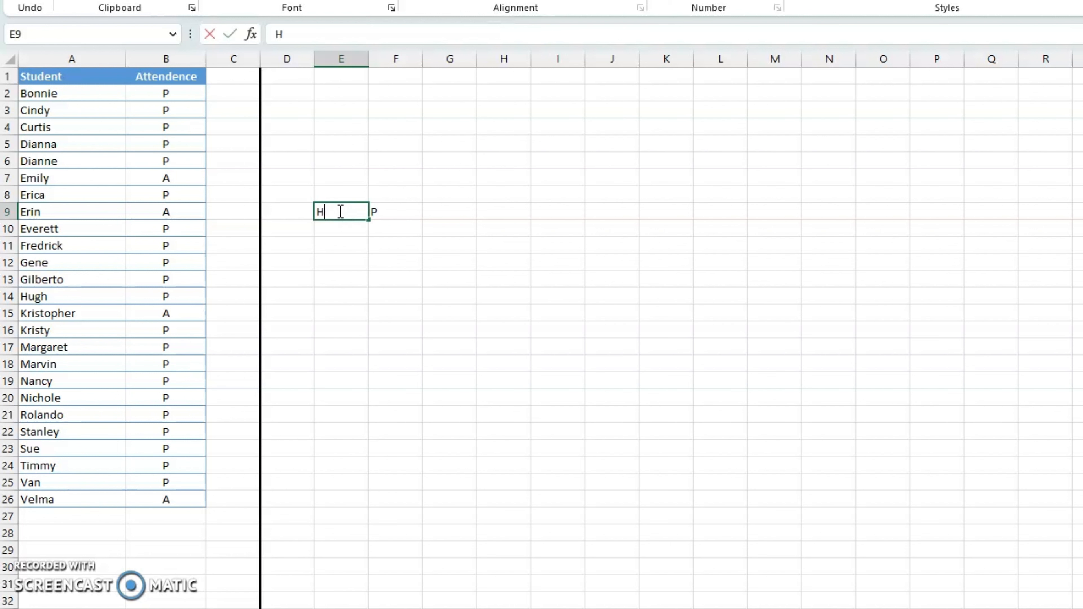
{"action": "type", "text": "ugh"}
{"action": "key", "text": "Return"}
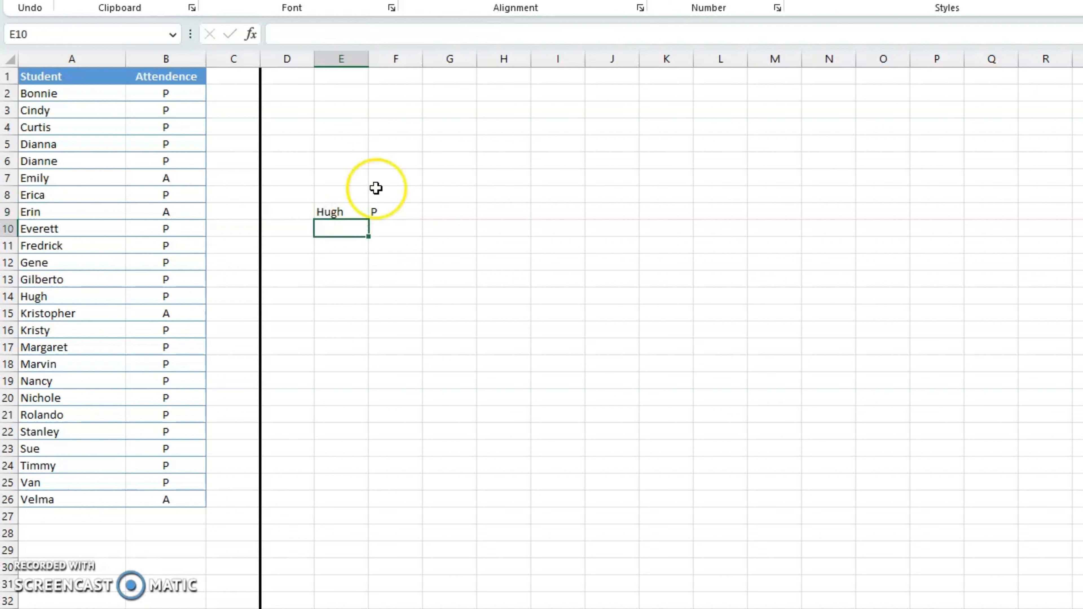
- Replace the quoted lookup name in F9's VLOOKUP formula with a reference to cell E9
{"action": "left_click", "coordinate": [407, 206]}
{"action": "left_click_drag", "start_coordinate": [374, 35], "coordinate": [340, 34]}
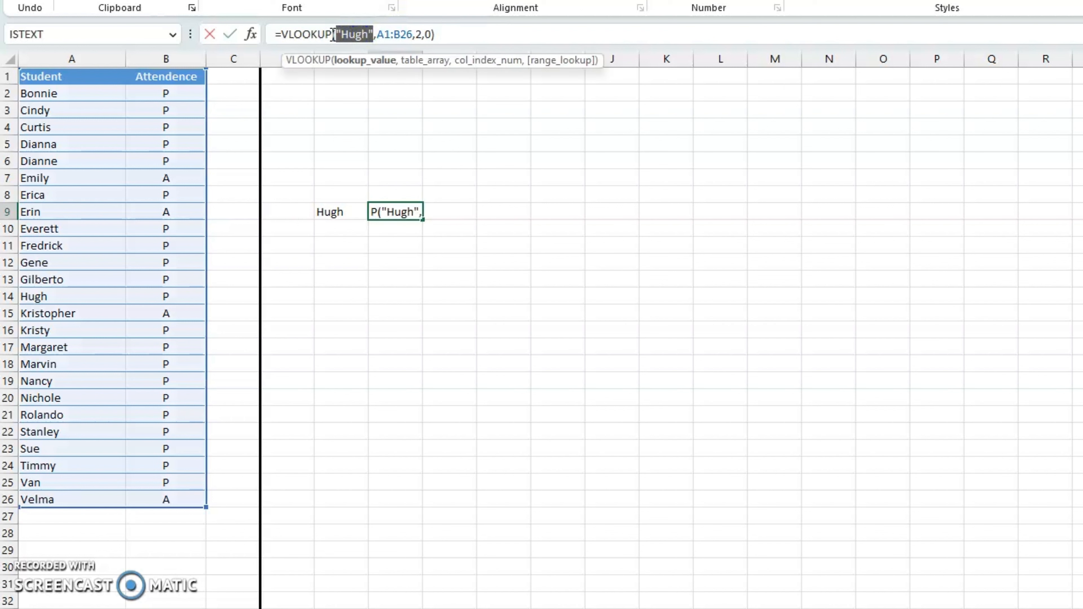
{"action": "key", "text": "BackSpace"}
{"action": "left_click", "coordinate": [339, 211]}
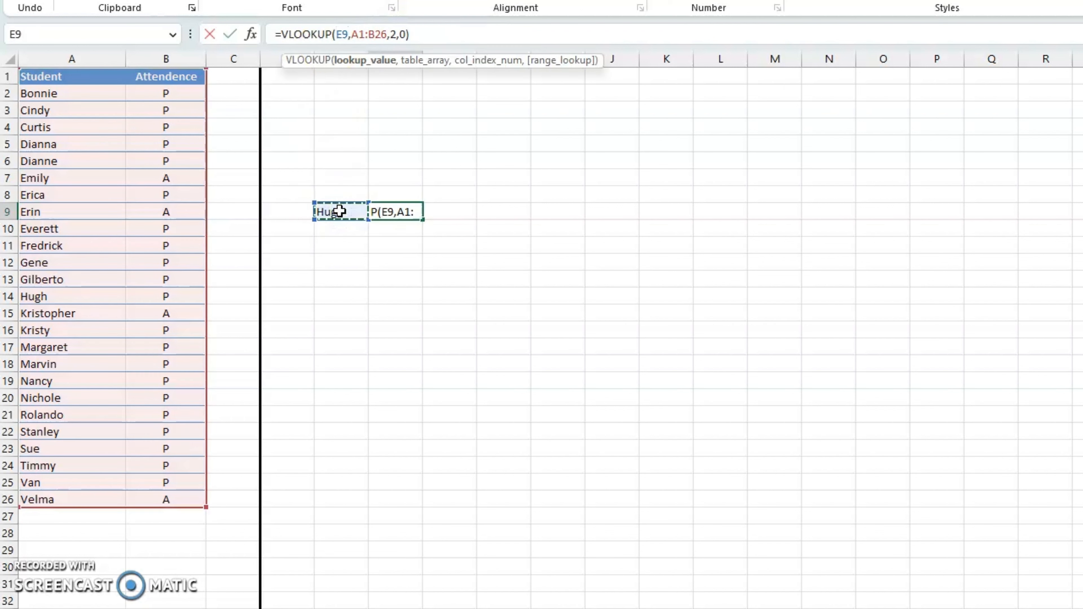
{"action": "key", "text": "Return"}
{"action": "left_click", "coordinate": [399, 209]}
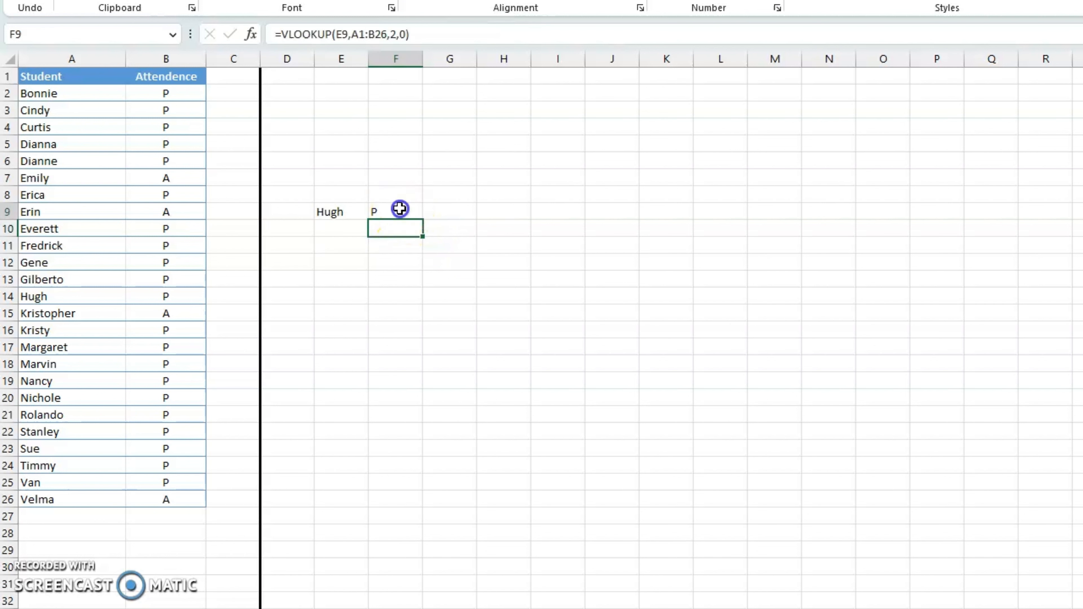
- Test the lookup by setting E9 to the name of the student in row 16, followed by the one in row 26
{"action": "left_click", "coordinate": [337, 212]}
{"action": "type", "text": "Kristy"}
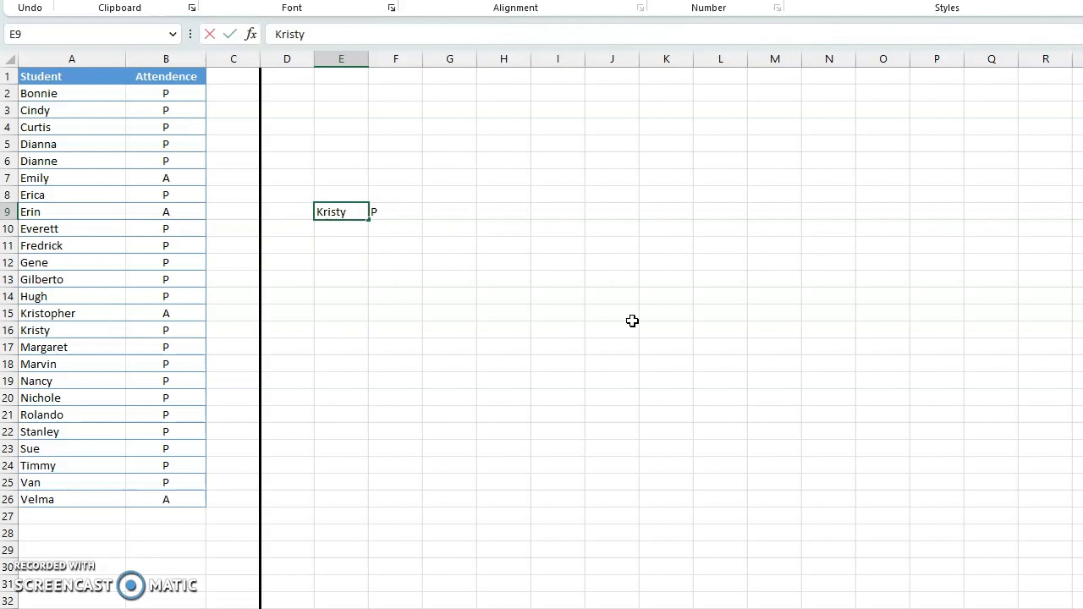
{"action": "key", "text": "Return"}
{"action": "key", "text": "Up"}
{"action": "type", "text": "Velma"}
{"action": "key", "text": "Return"}
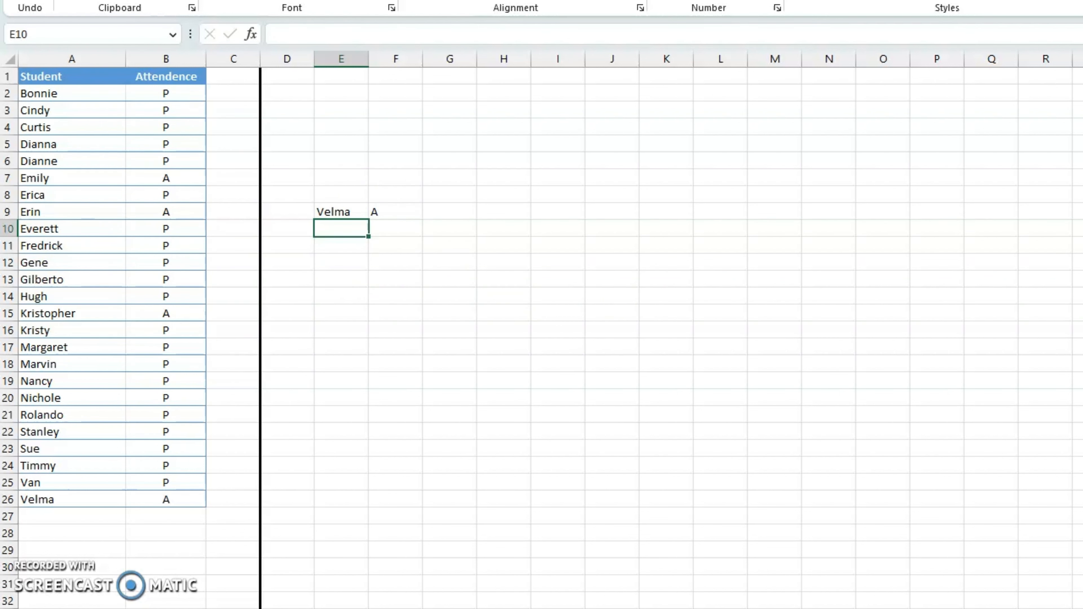
- On the next sheet, with the marks table, enter the full name of the student in row 14 into H6
{"action": "key", "text": "ctrl+Page_Down"}
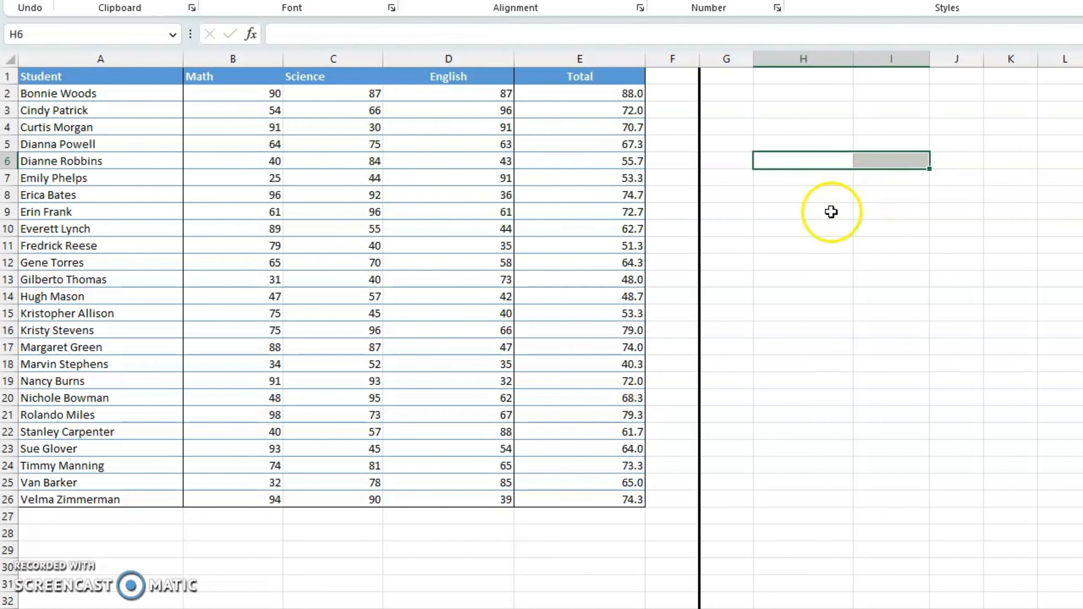
{"action": "left_click", "coordinate": [810, 166]}
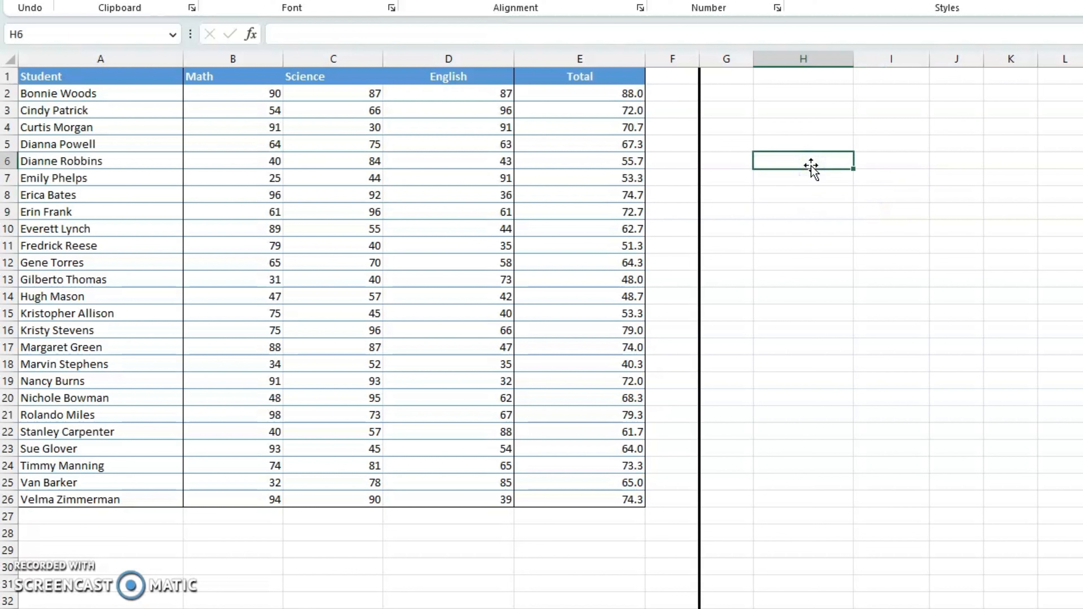
{"action": "type", "text": "Hugh Mason"}
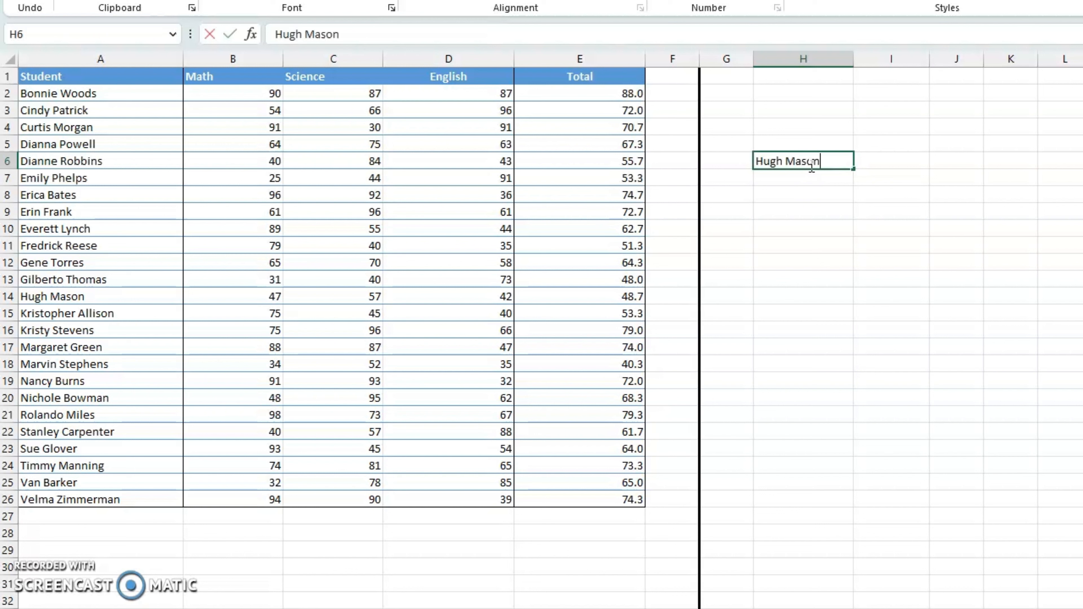
{"action": "key", "text": "Tab"}
- Begin a VLOOKUP formula in I6 with H6 as the lookup value and A1:E26 as the table array
{"action": "type", "text": "="}
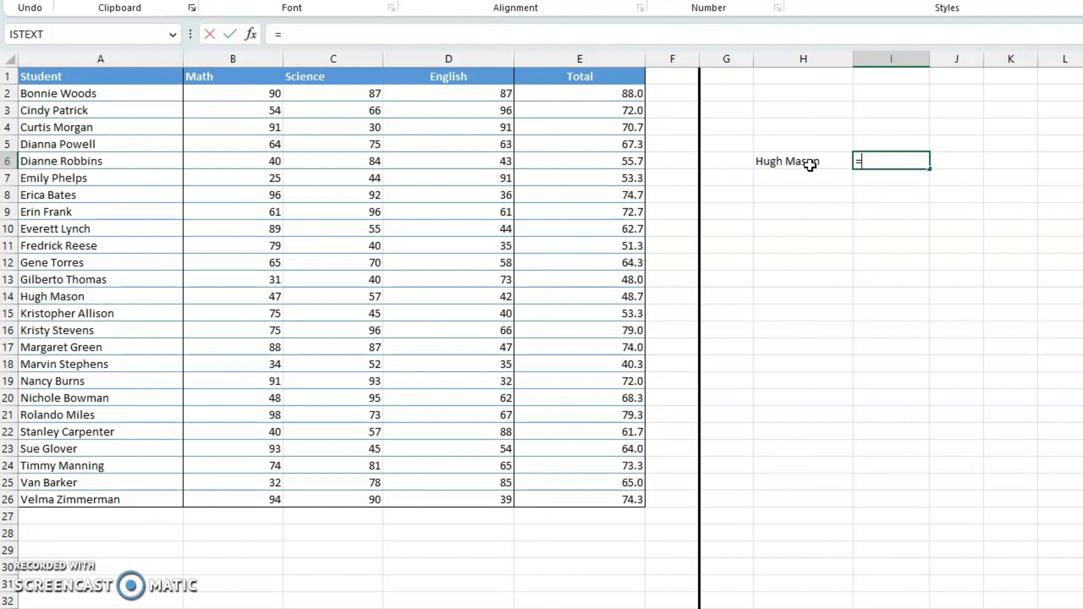
{"action": "type", "text": "vl"}
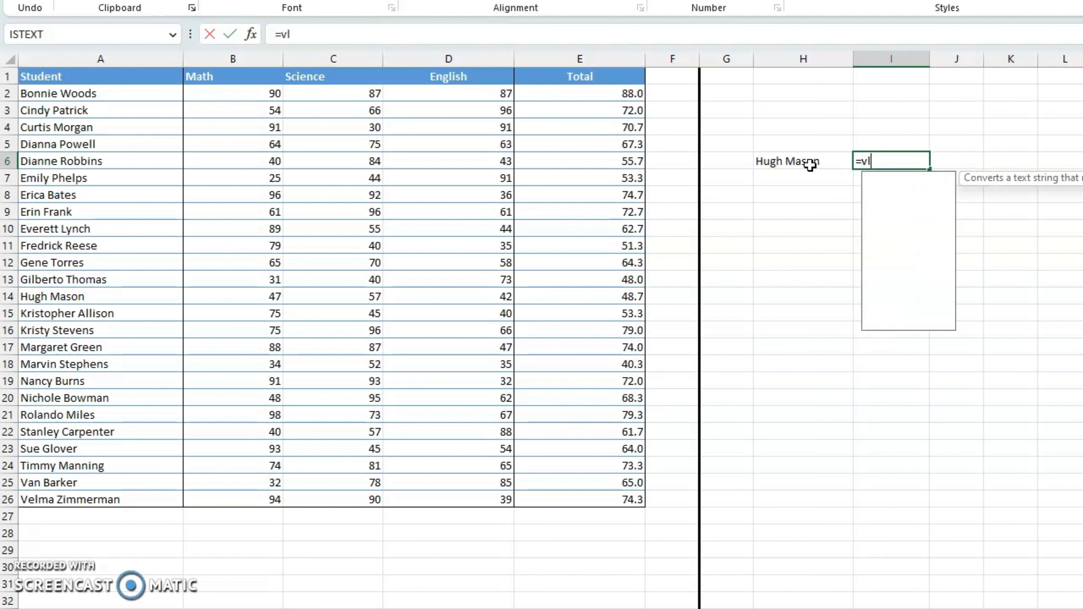
{"action": "key", "text": "Tab"}
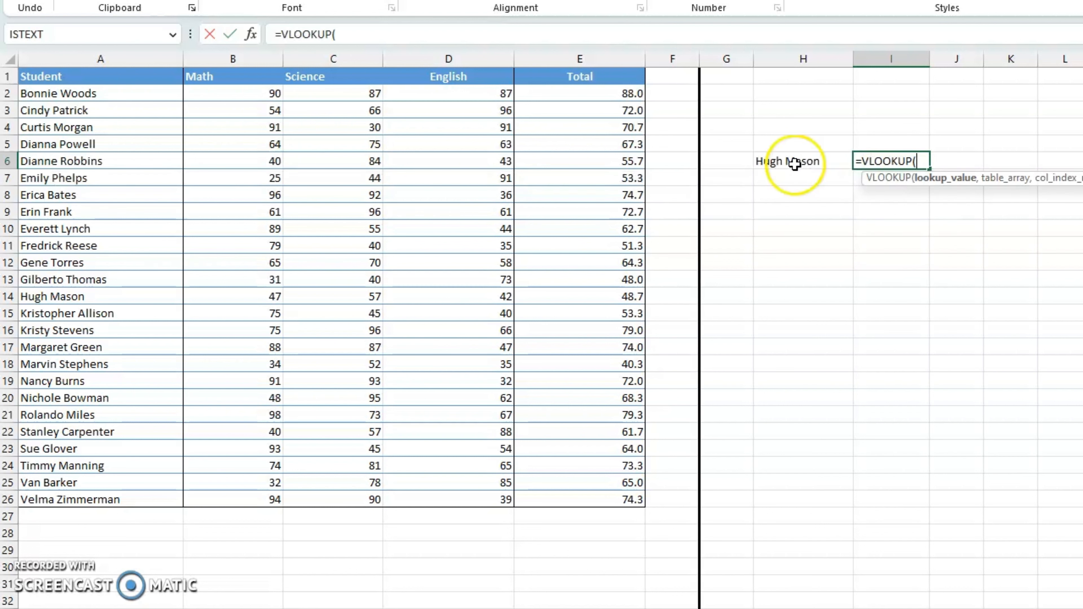
{"action": "left_click", "coordinate": [800, 164]}
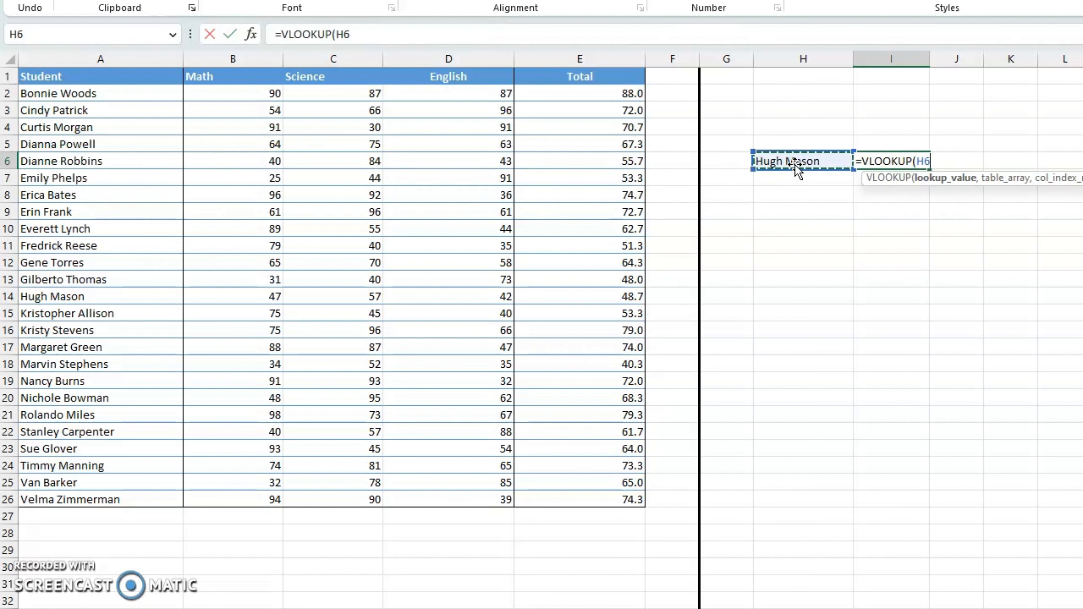
{"action": "type", "text": ","}
{"action": "left_click", "coordinate": [175, 80]}
{"action": "mouse_move", "coordinate": [193, 91]}
{"action": "left_mouse_down"}
{"action": "mouse_move", "coordinate": [583, 351]}
{"action": "mouse_move", "coordinate": [587, 499]}
{"action": "left_mouse_up"}
{"action": "type", "text": ","}
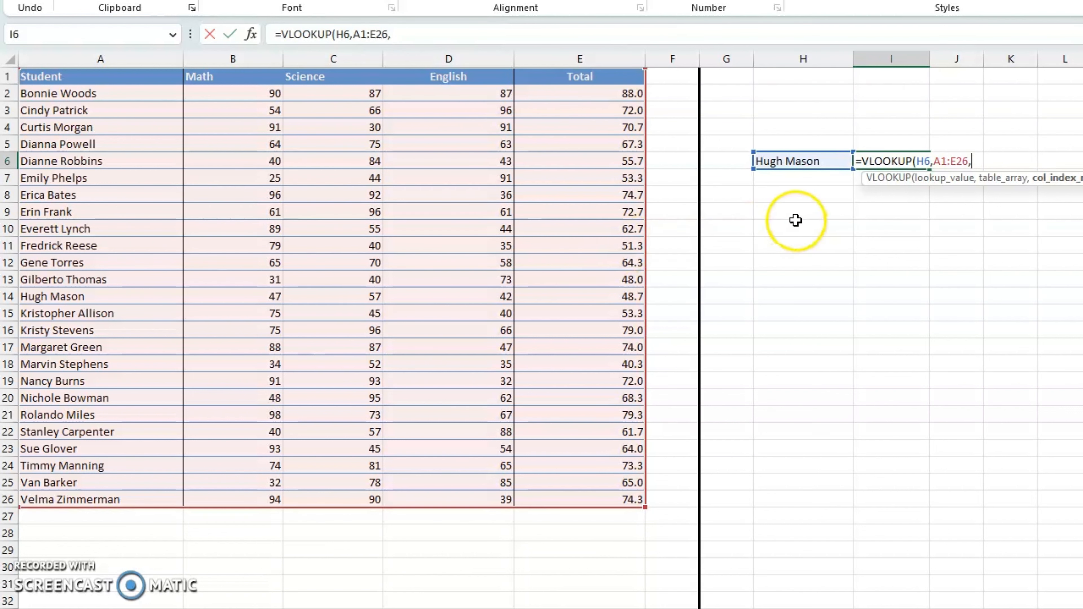
- Complete I6's formula with column index 5 and 0 for an exact match, and check the result against row 14
{"action": "type", "text": "5,"}
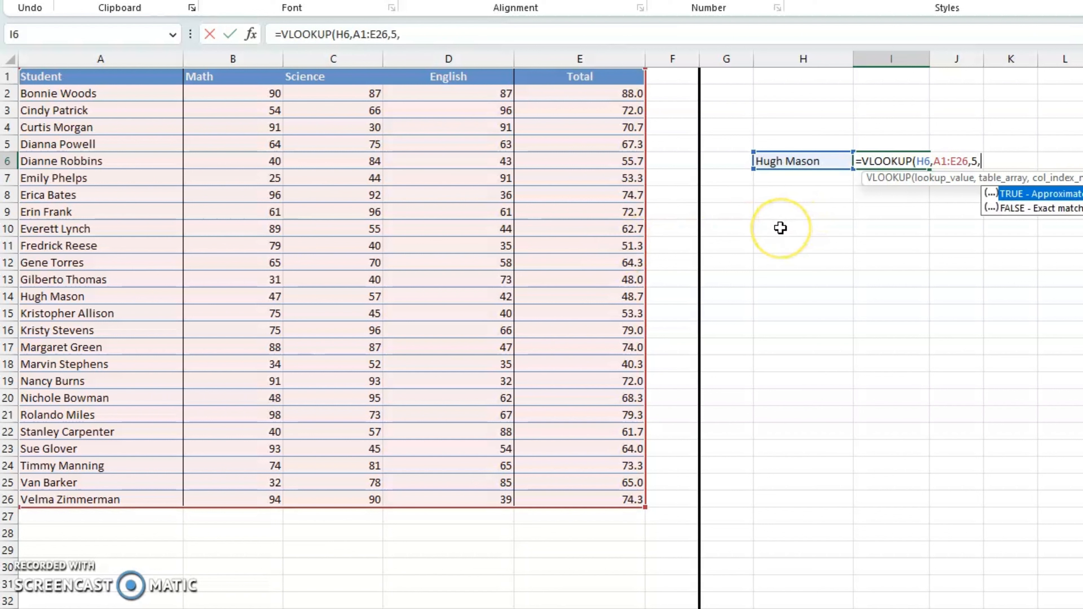
{"action": "type", "text": "0"}
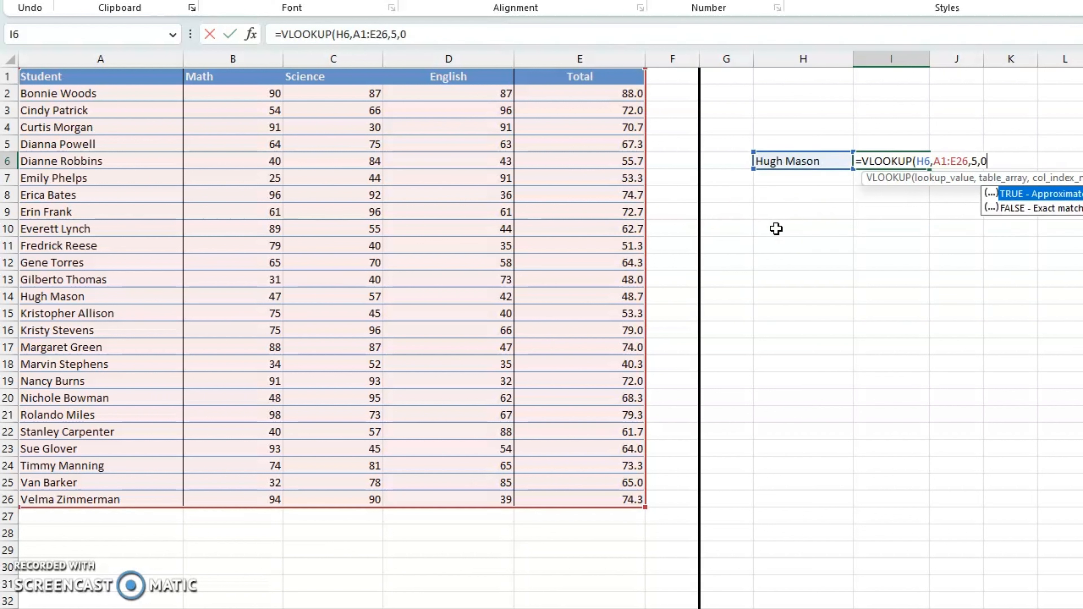
{"action": "type", "text": ")"}
{"action": "key", "text": "Return"}
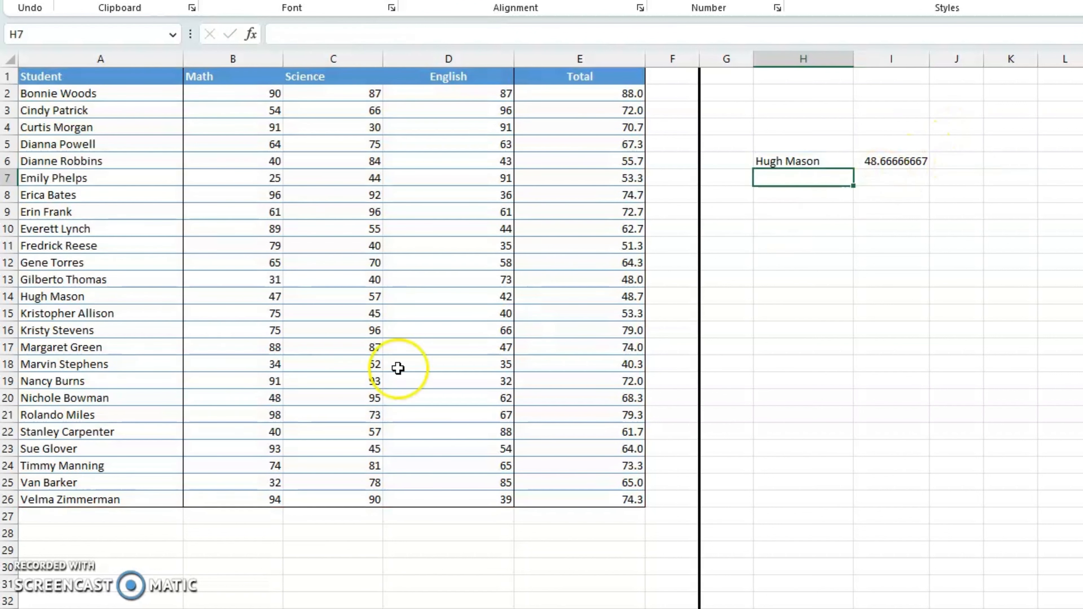
{"action": "left_click", "coordinate": [8, 296]}
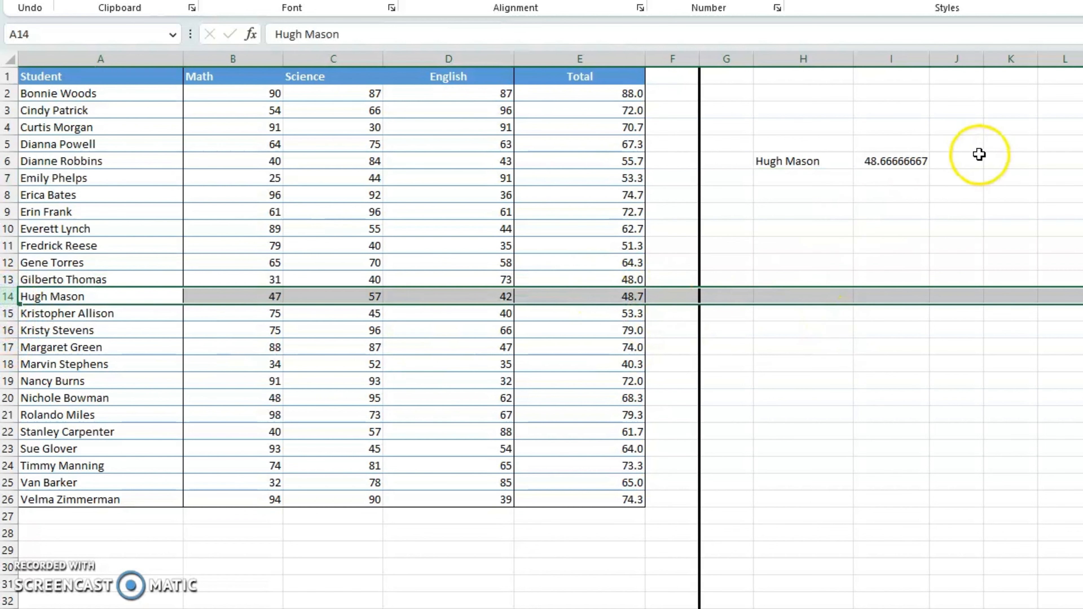
{"action": "left_click", "coordinate": [895, 162]}
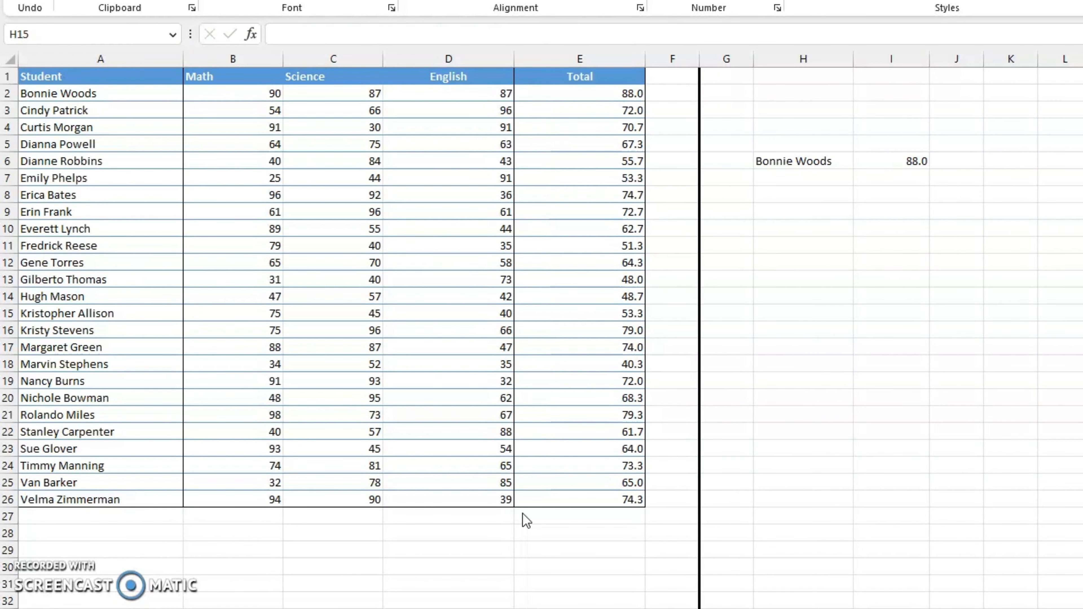